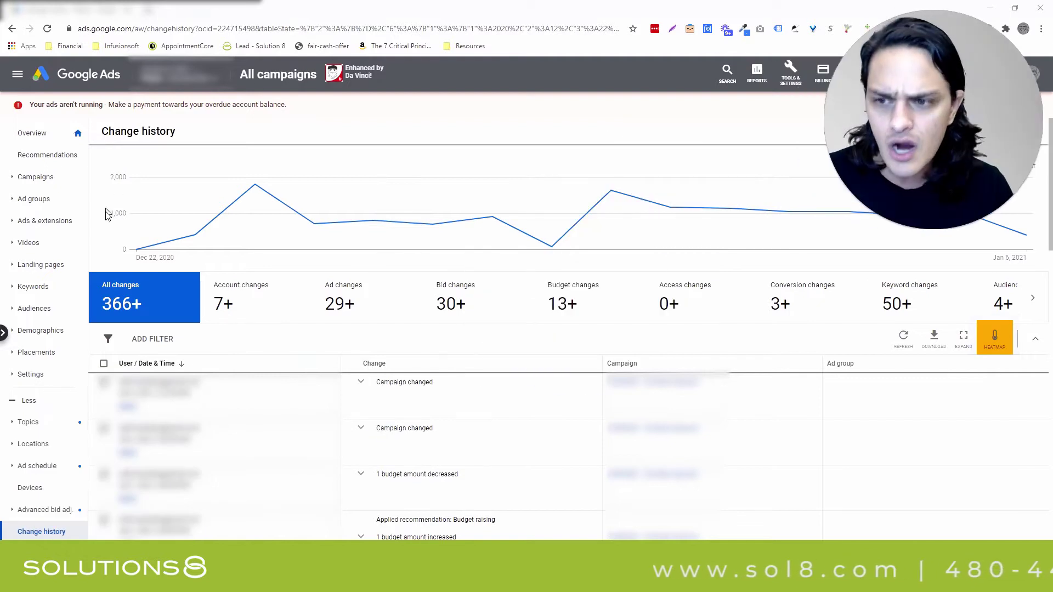
click(13, 336)
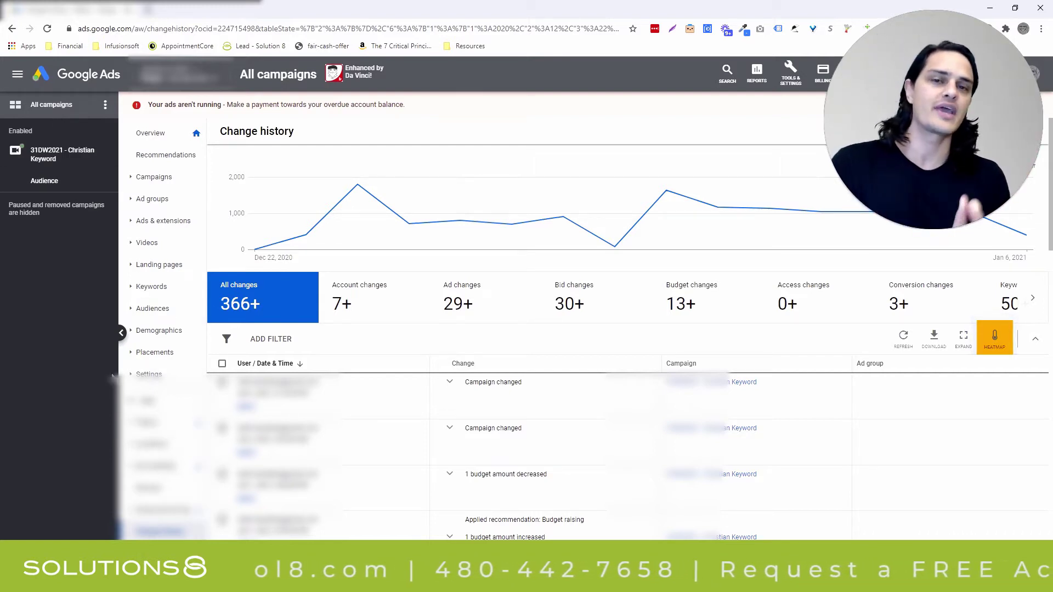
click(121, 332)
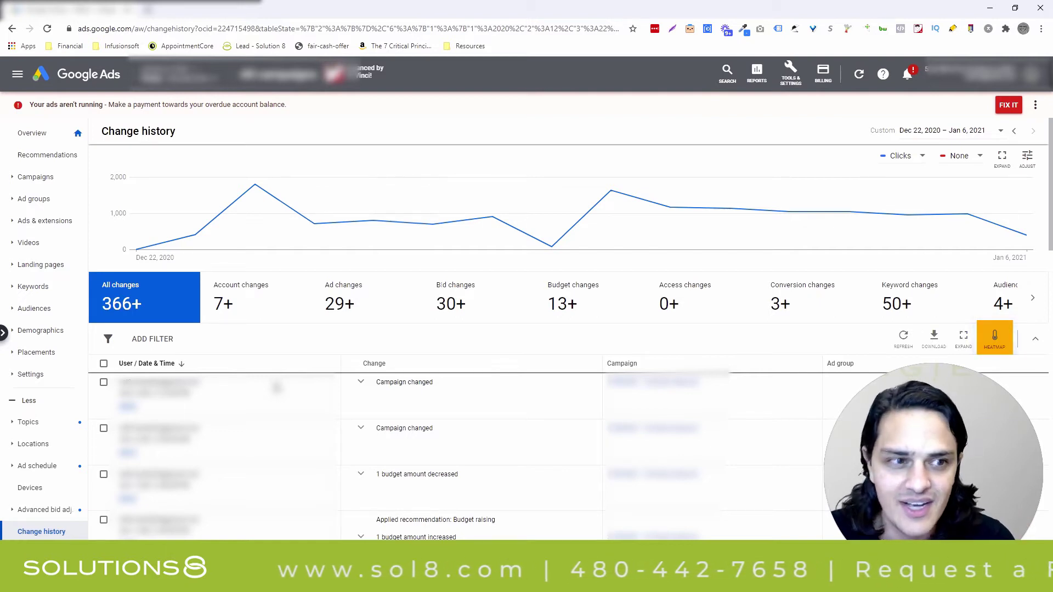
click(360, 383)
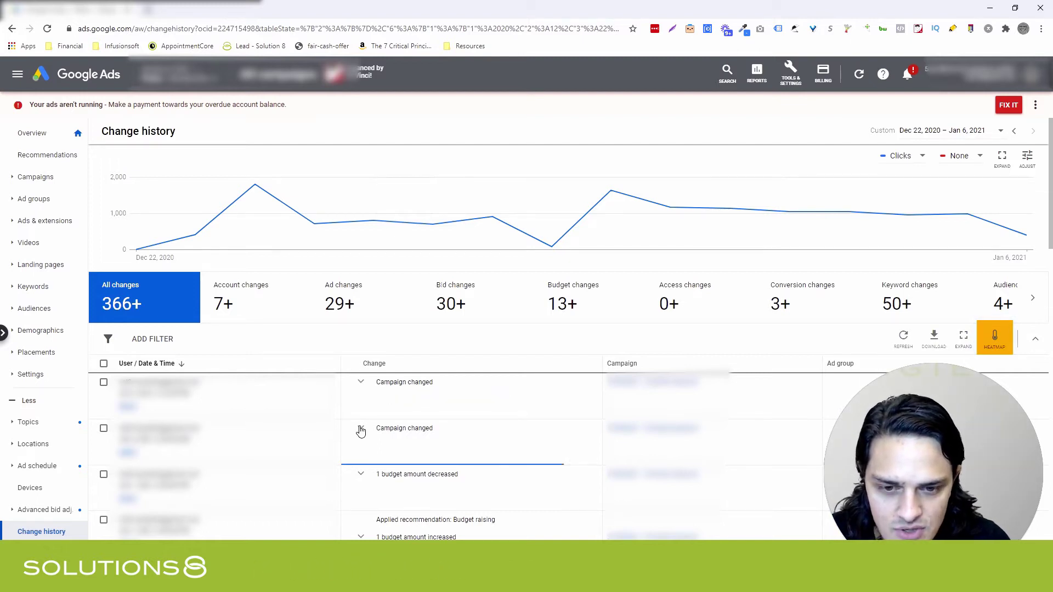
scroll(361, 431, down, 1)
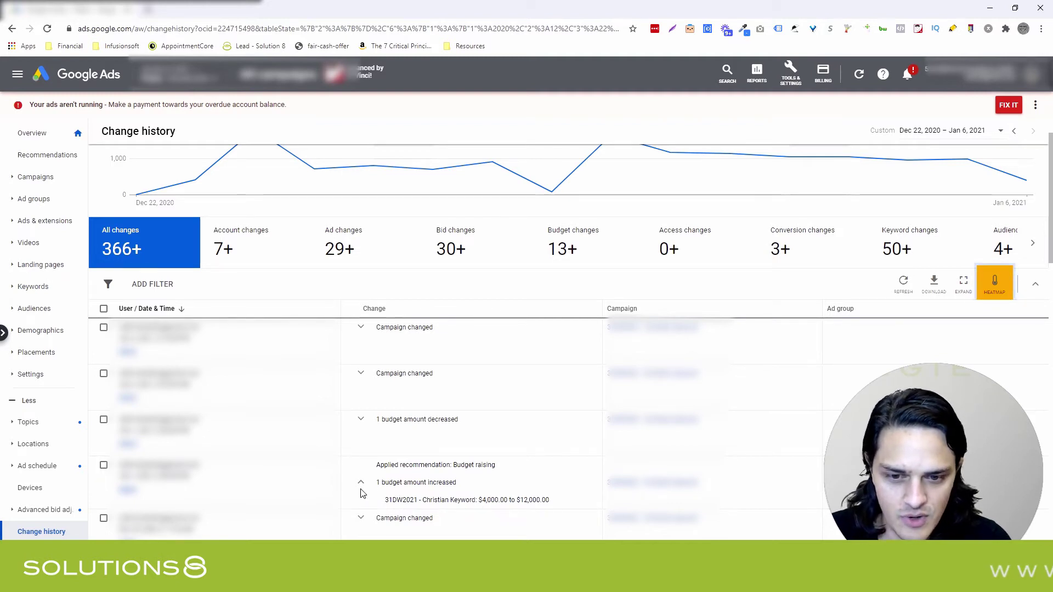
scroll(359, 485, down, 5)
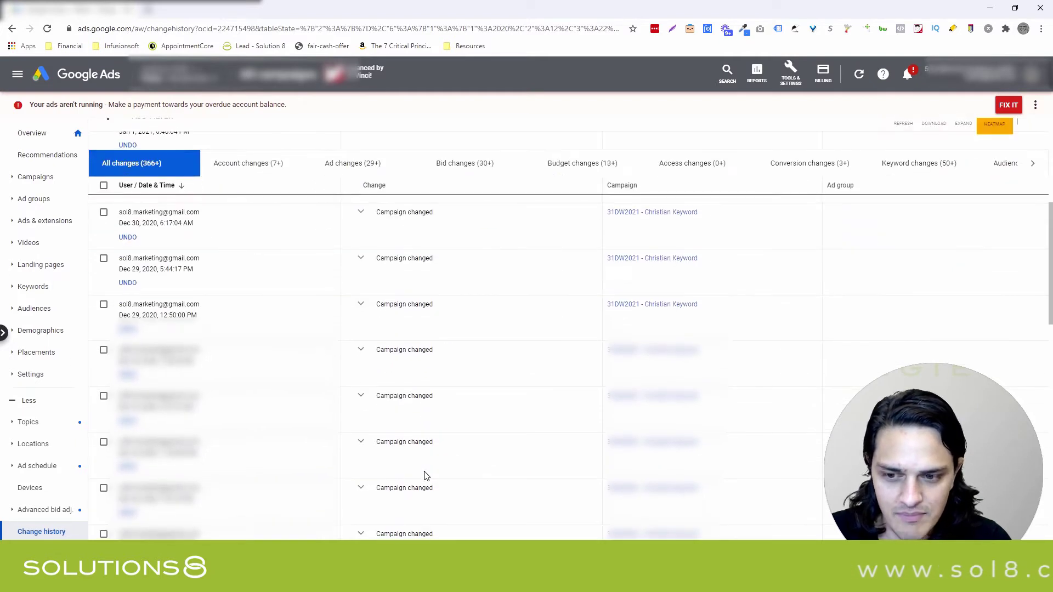
scroll(426, 477, up, 10)
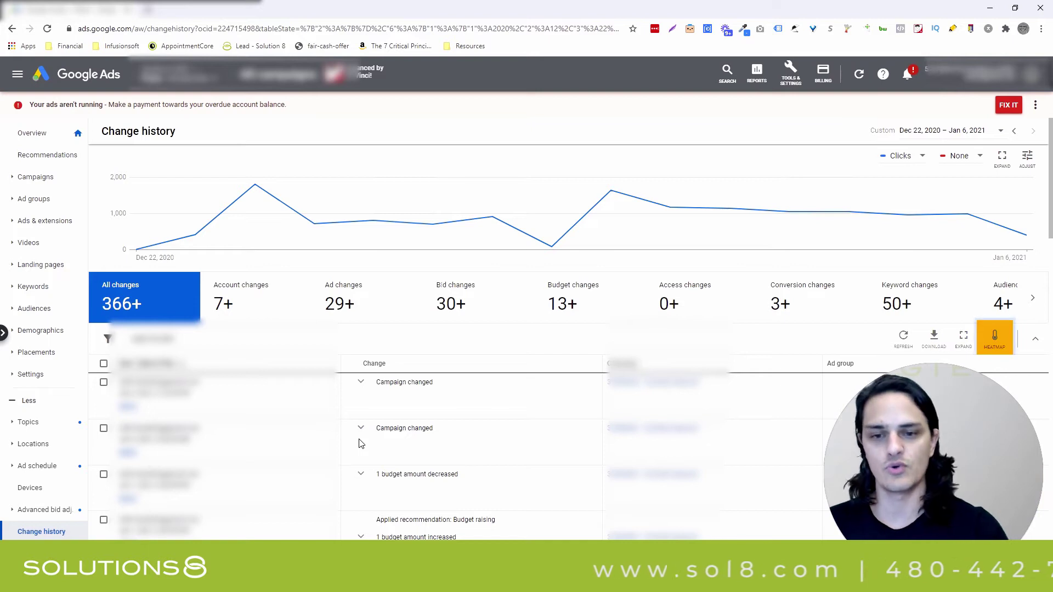
scroll(359, 443, down, 5)
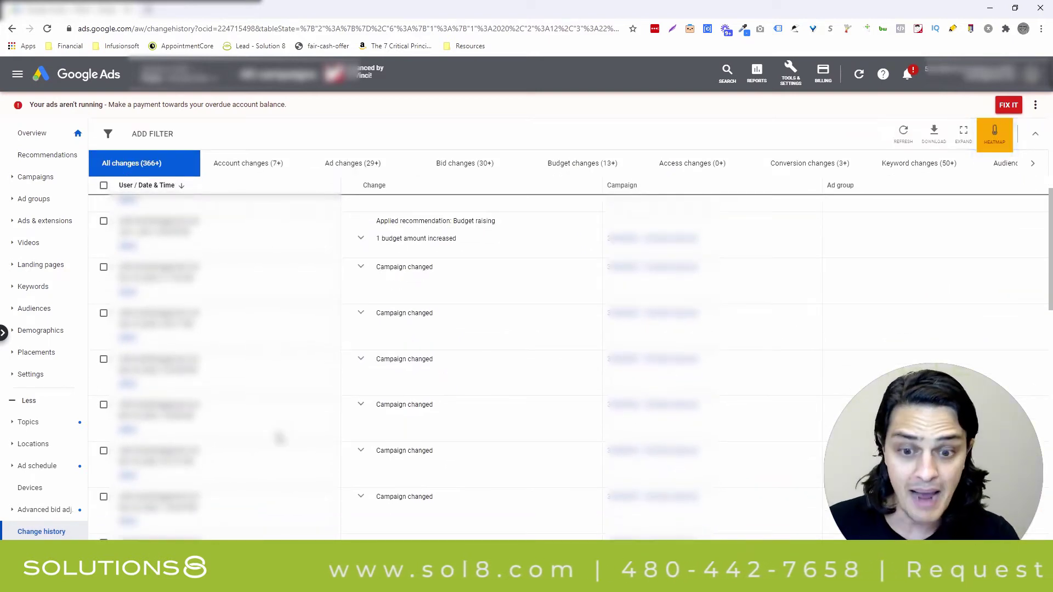
scroll(278, 437, down, 1)
scroll(278, 437, up, 10)
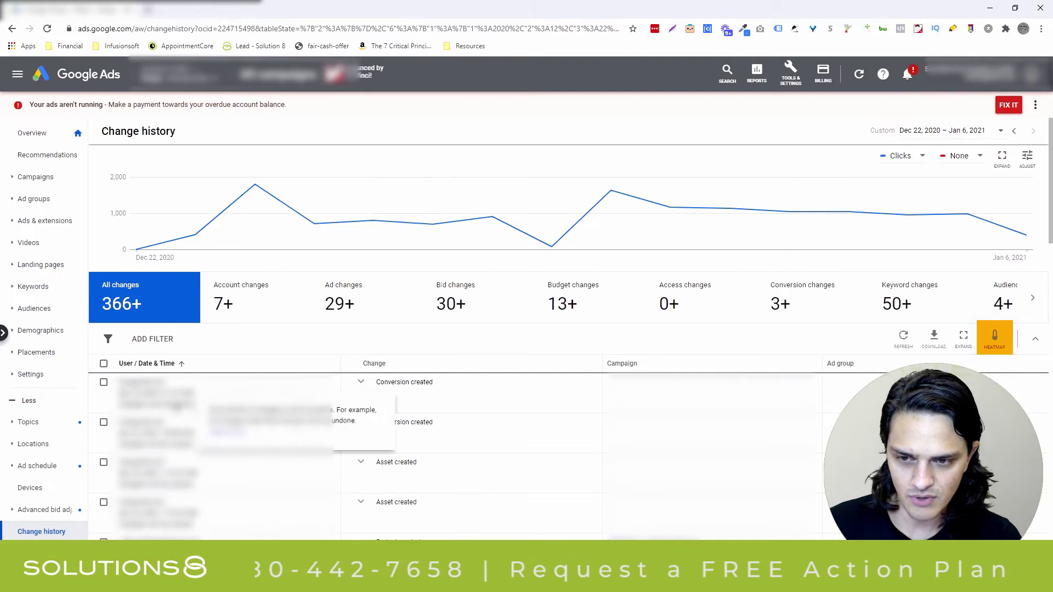
click(166, 368)
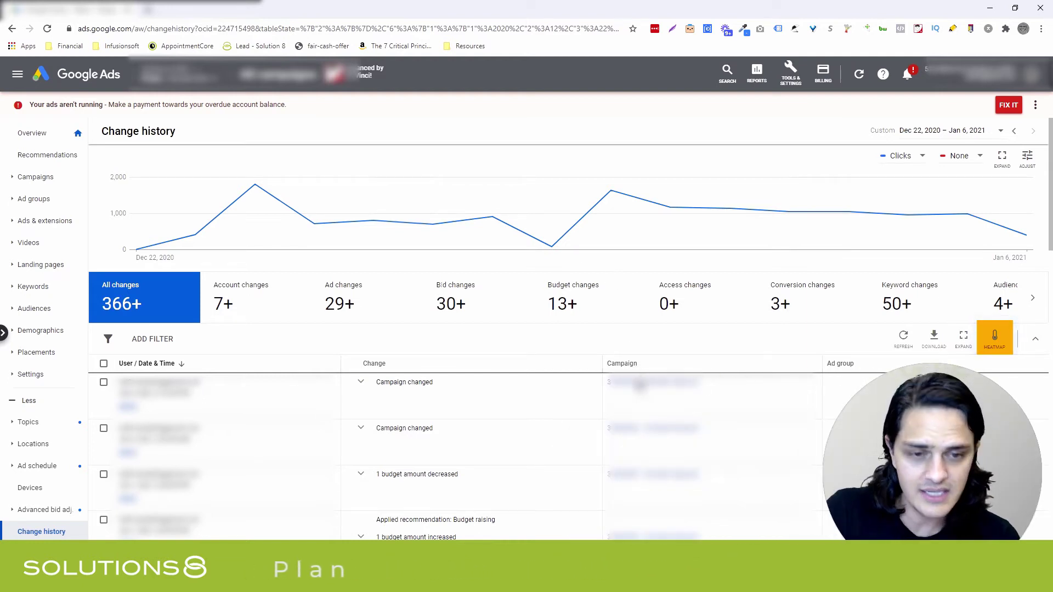
Step: Open the first campaign's Change history and read each day's chart counts, including 82 on Dec 24, 2020
click(640, 383)
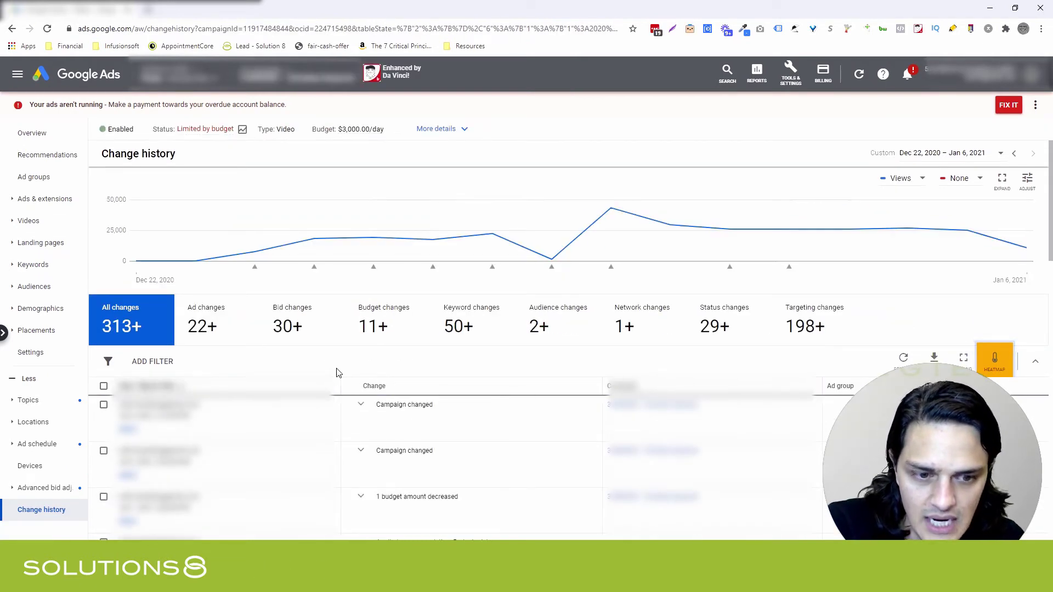
mouse_move(335, 271)
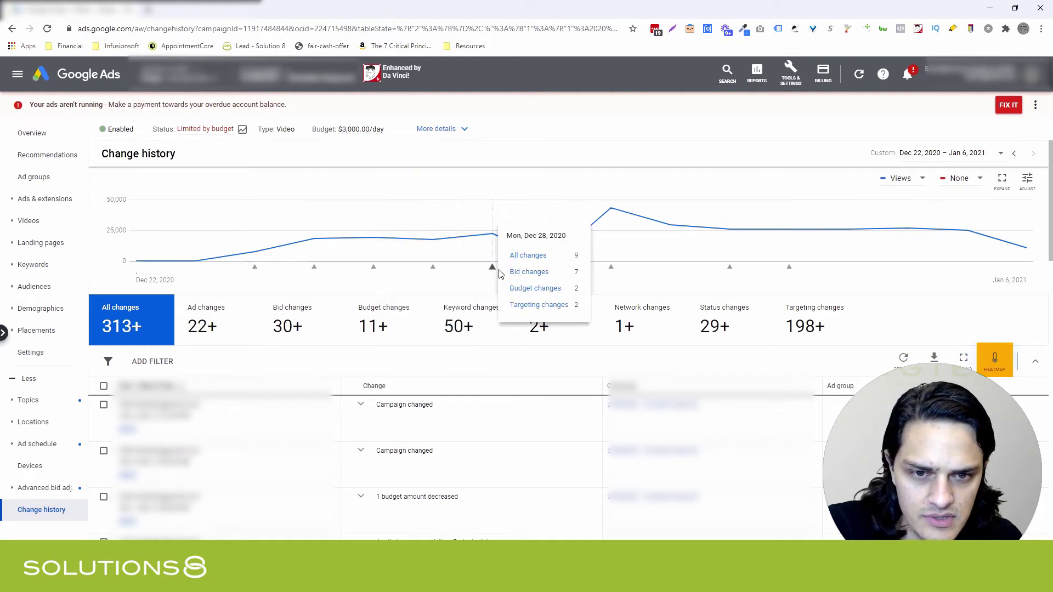
mouse_move(552, 272)
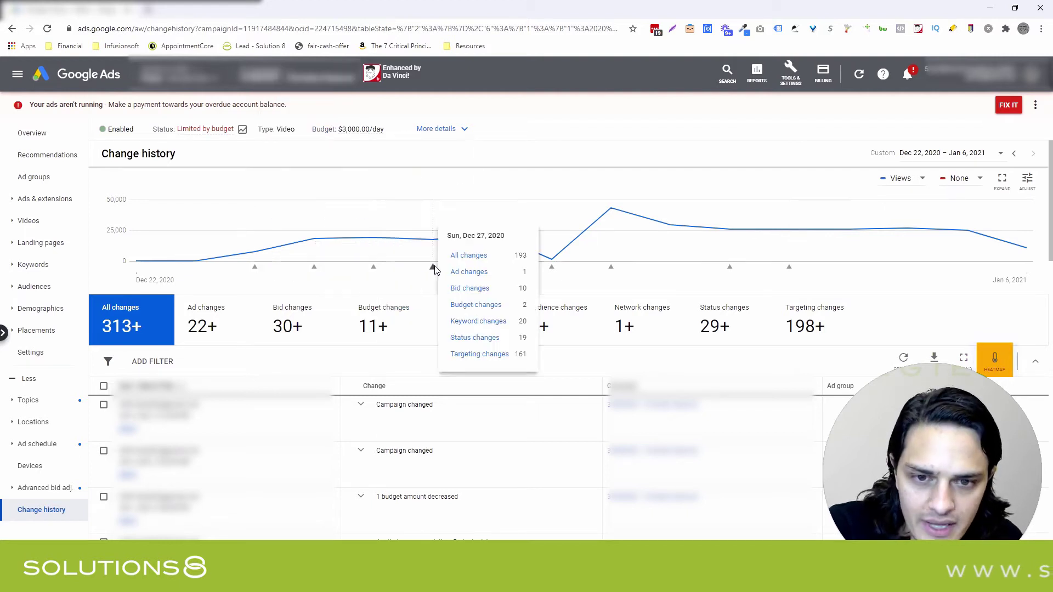
mouse_move(499, 270)
mouse_move(266, 274)
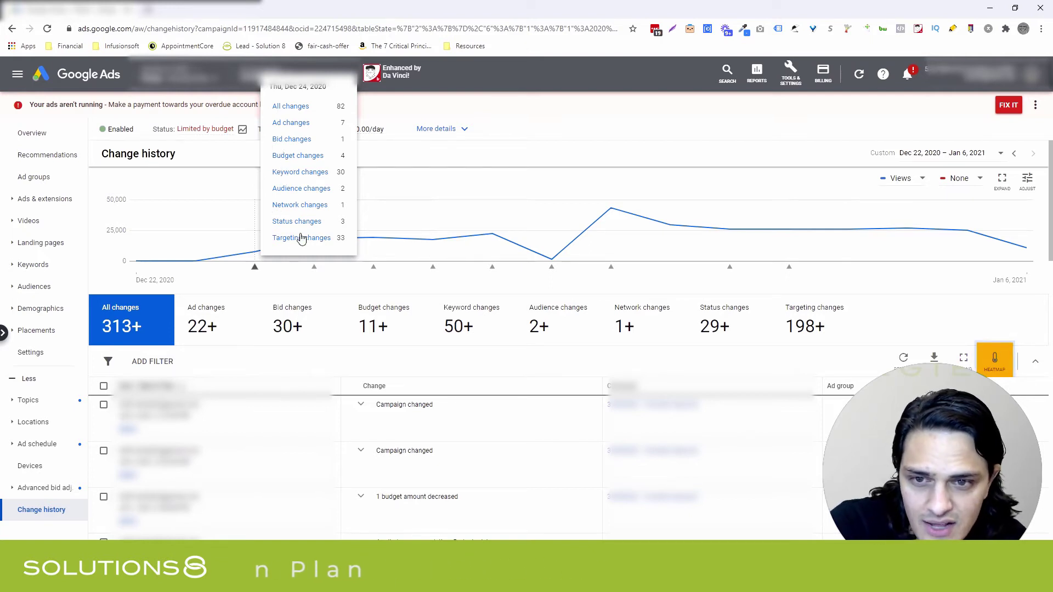
Step: Show the Dec 24, 2020 keyword changes and expand the '29 broad match keywords added' entry
click(300, 172)
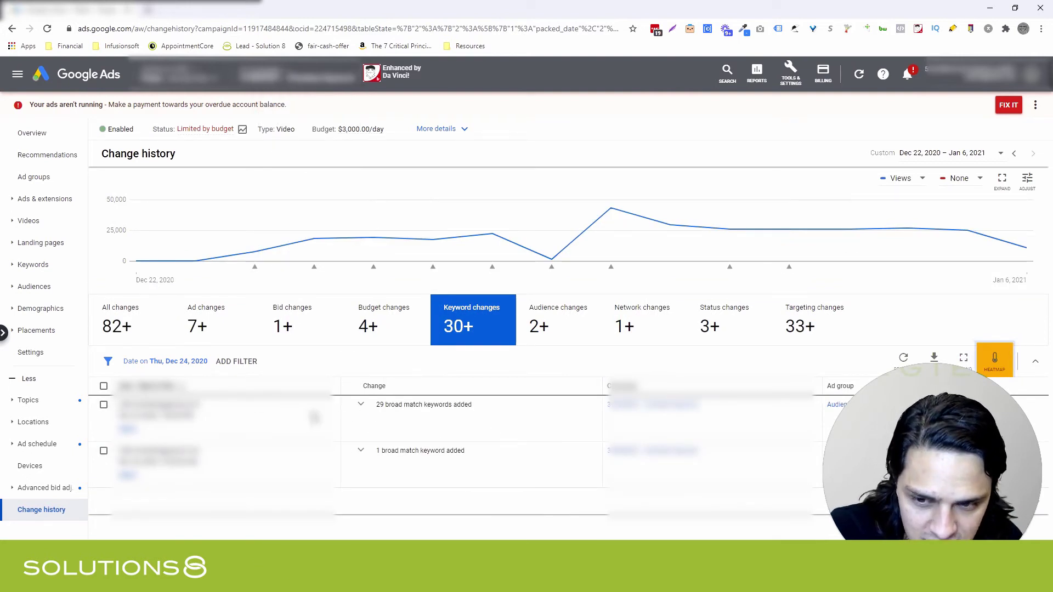
click(360, 404)
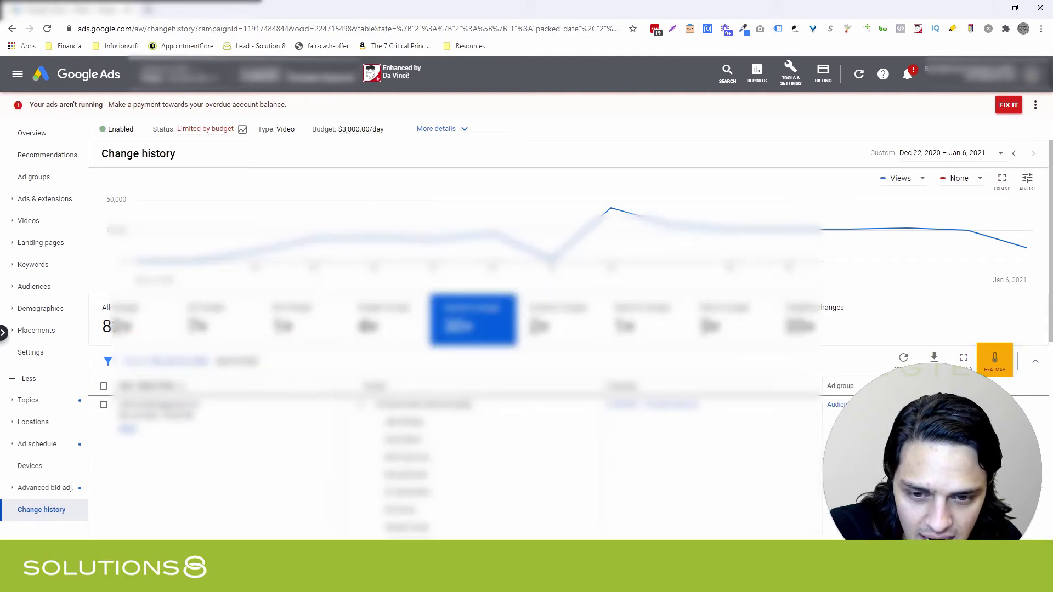
scroll(383, 427, down, 3)
scroll(407, 442, up, 4)
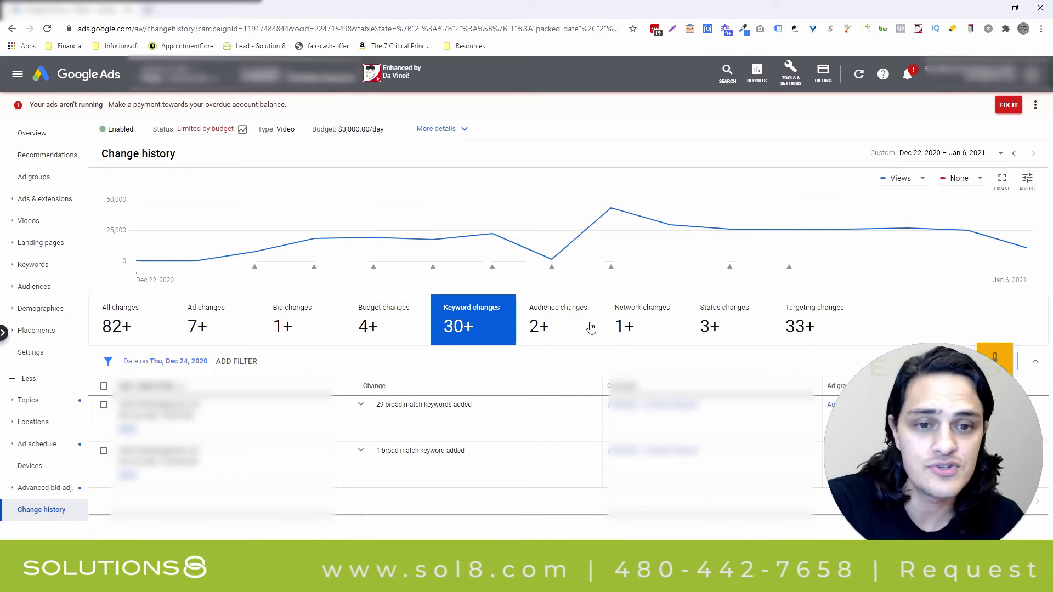
Step: Remove the Dec 24, 2020 date filter to list all 50+ keyword changes
click(183, 371)
click(219, 365)
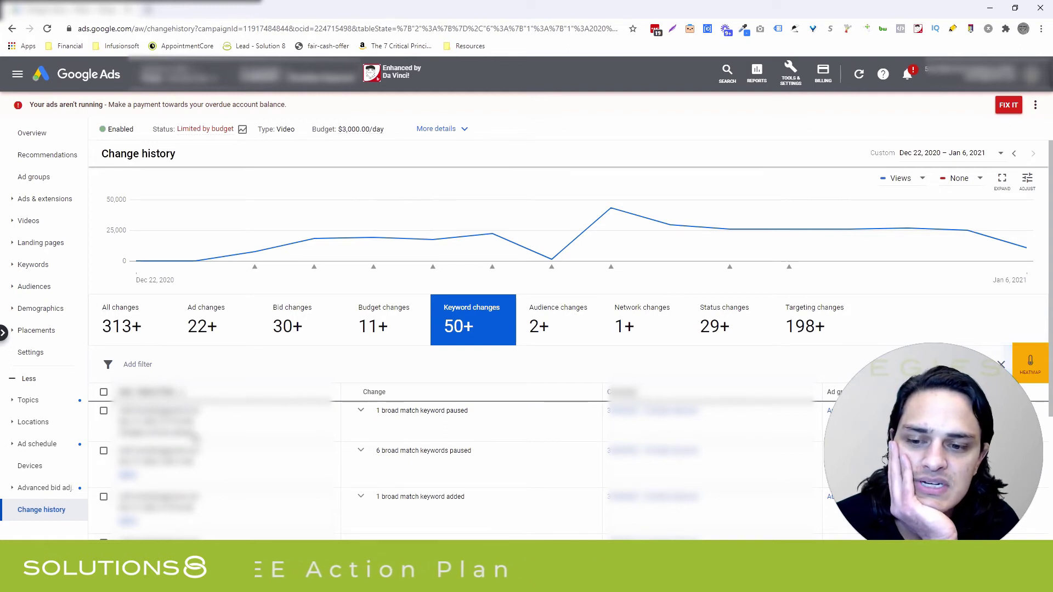
scroll(548, 329, down, 4)
scroll(548, 329, up, 3)
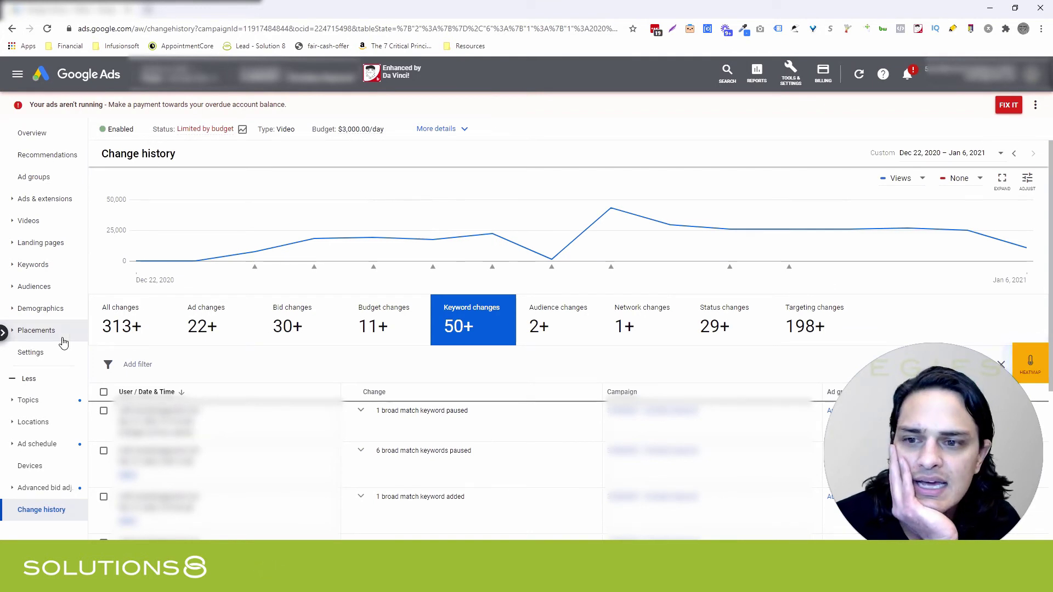
Step: Switch the Change history back to All campaigns at account level
click(3, 334)
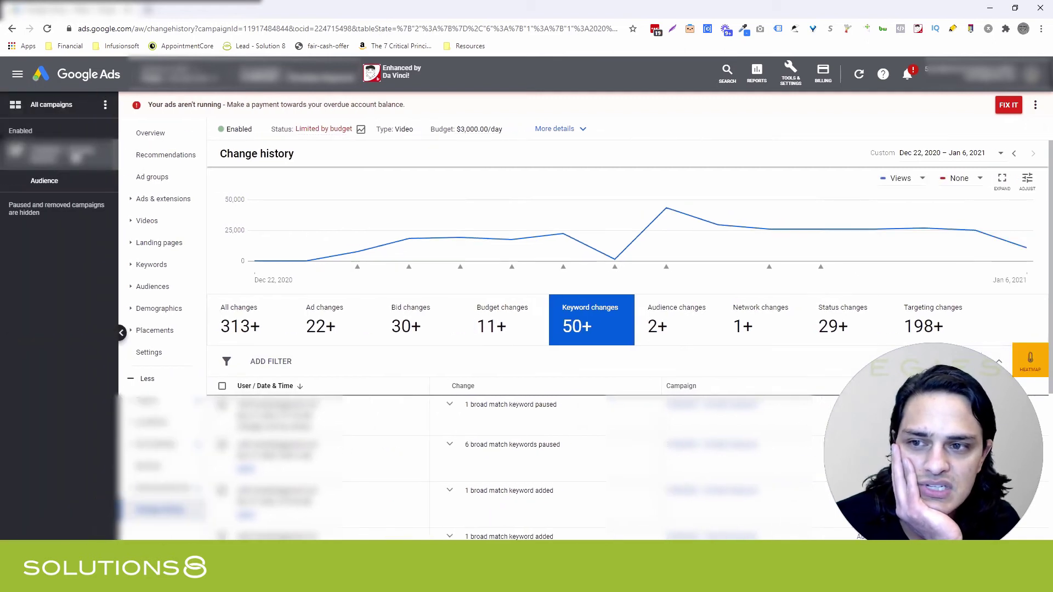
click(49, 105)
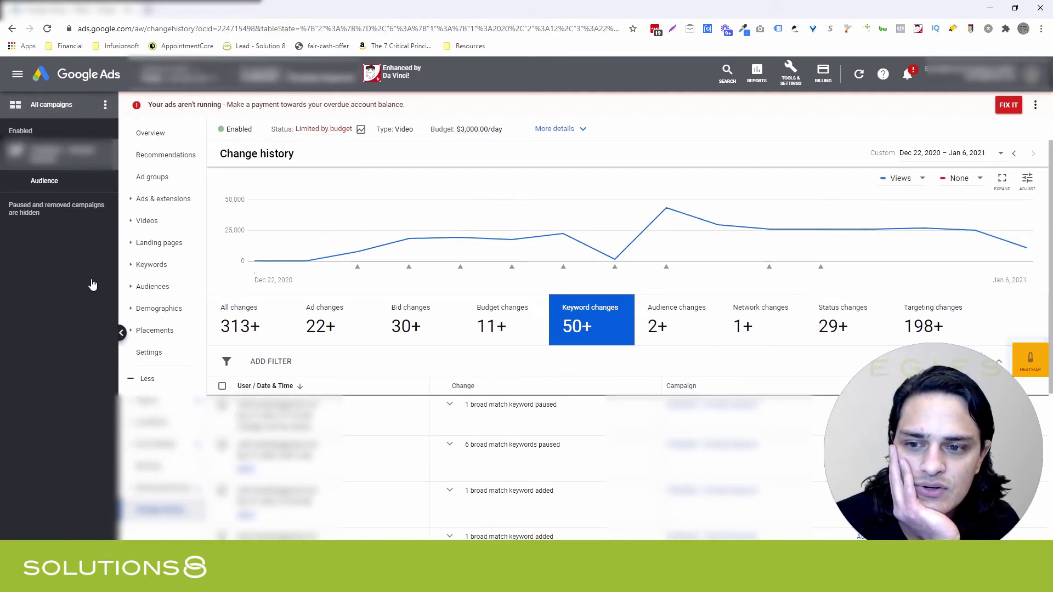
click(121, 333)
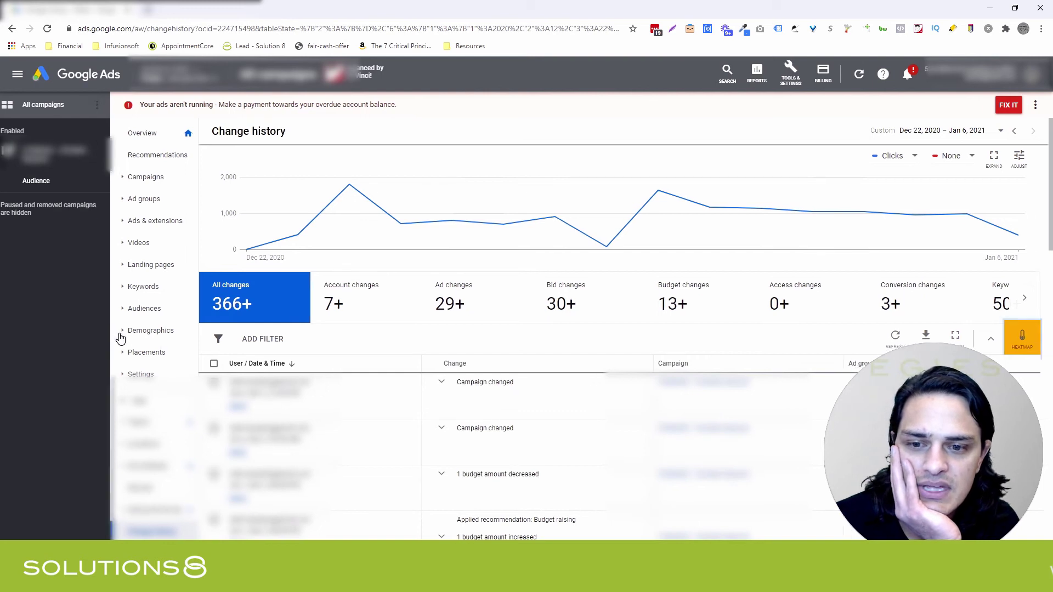
scroll(224, 391, down, 1)
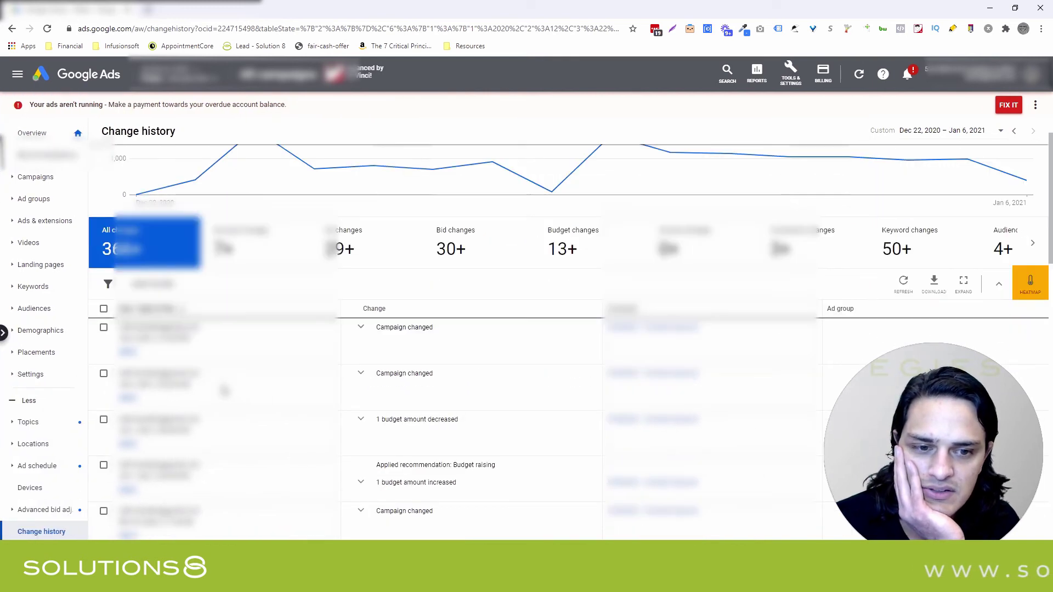
scroll(224, 391, down, 1)
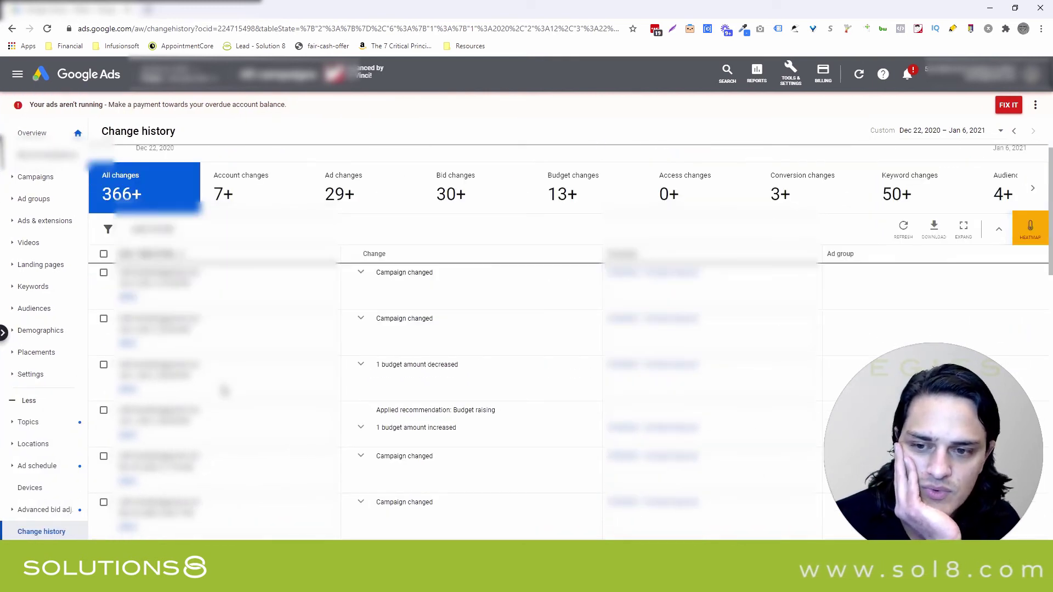
scroll(247, 357, up, 2)
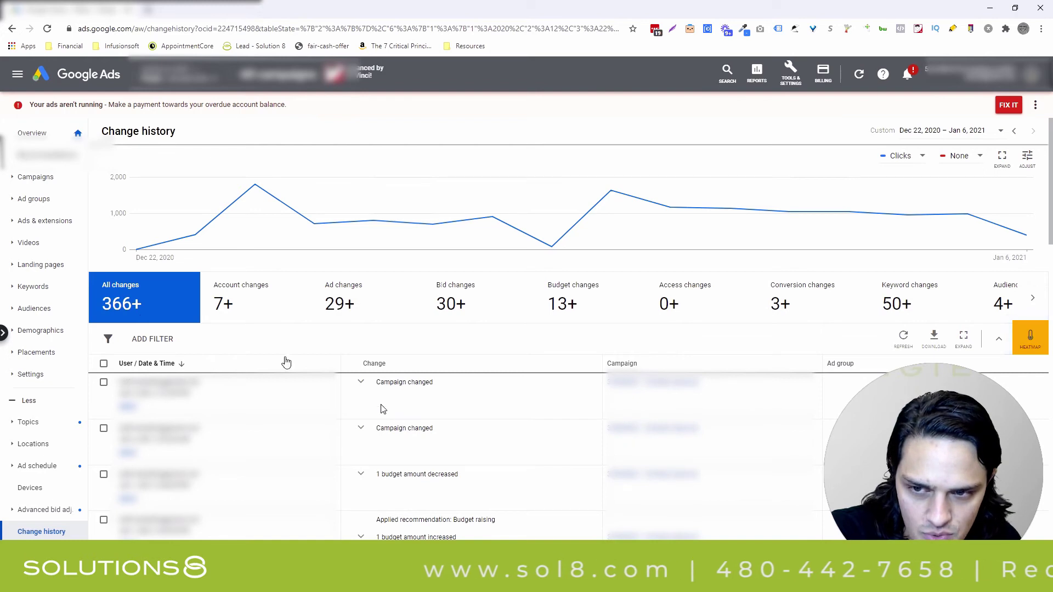
Step: Filter to Account changes, then Ad changes, and inspect the '7 video ads removed' entry
click(250, 303)
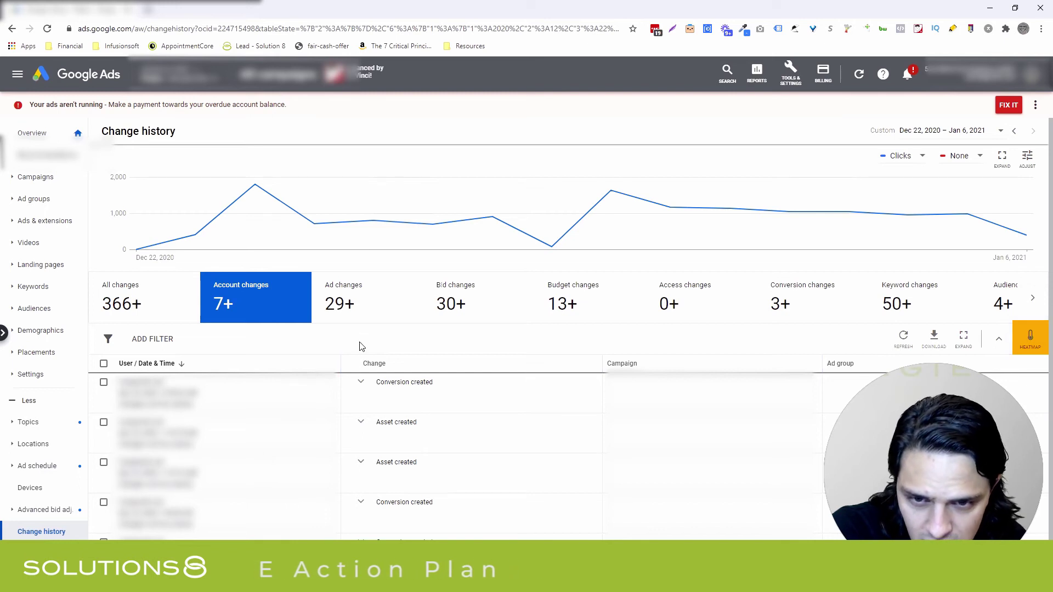
click(363, 306)
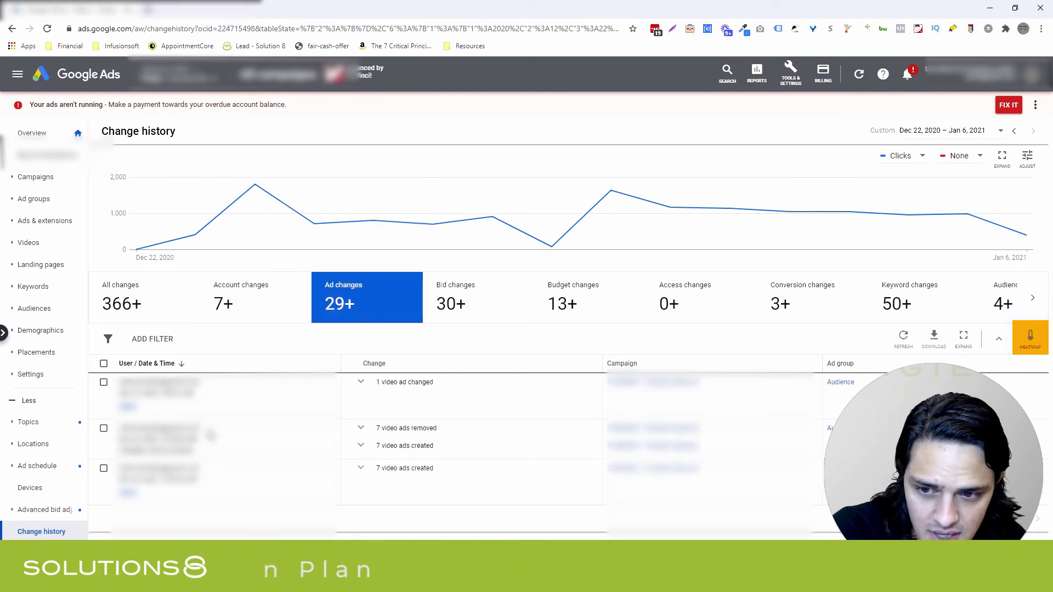
click(361, 428)
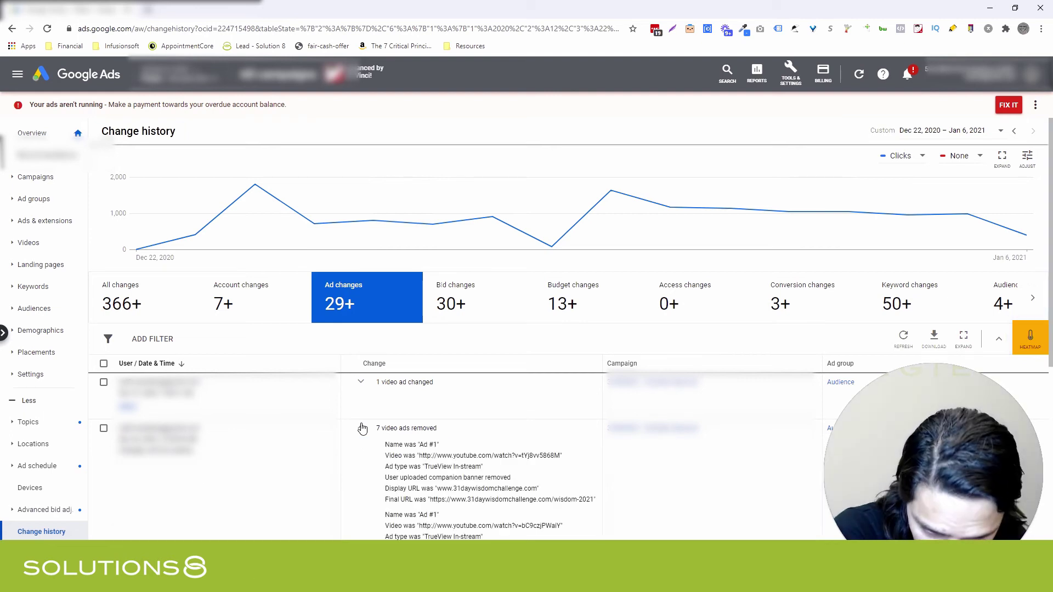
click(362, 428)
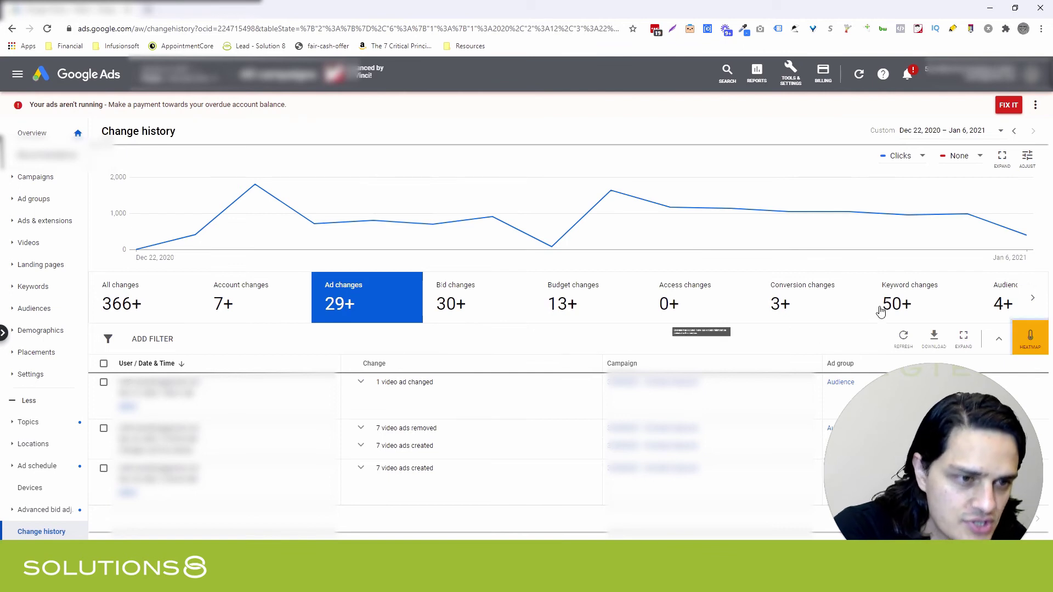
click(1034, 299)
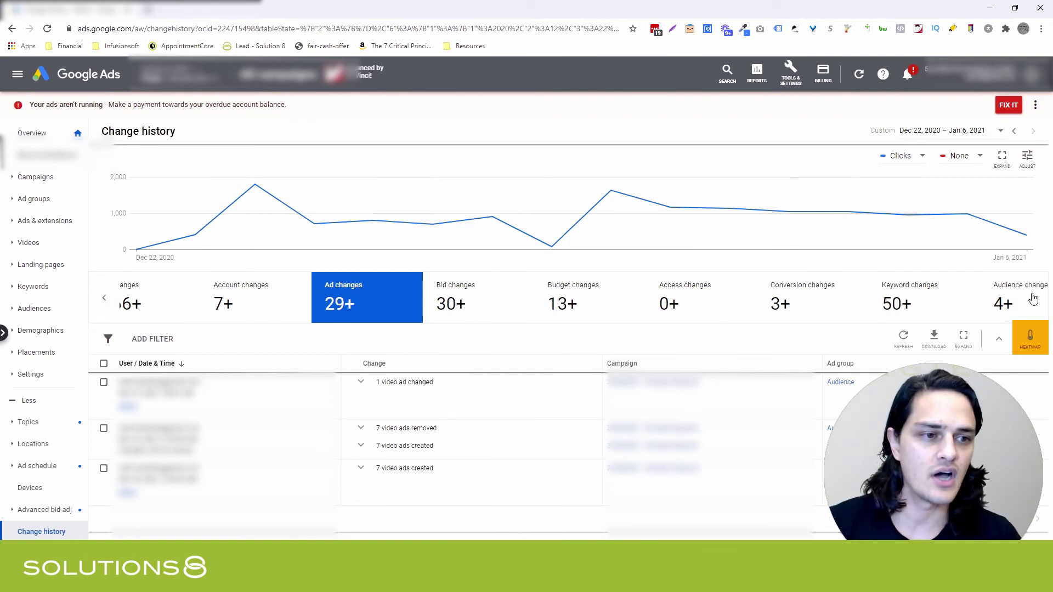